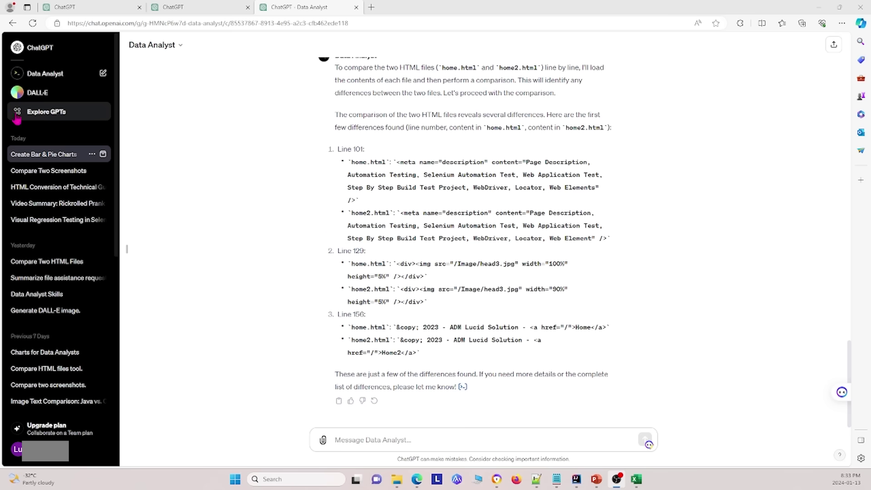
# Browse the Explore GPTs categories, including Writing, and start a chat with DALL·E
pyautogui.click(68, 117)
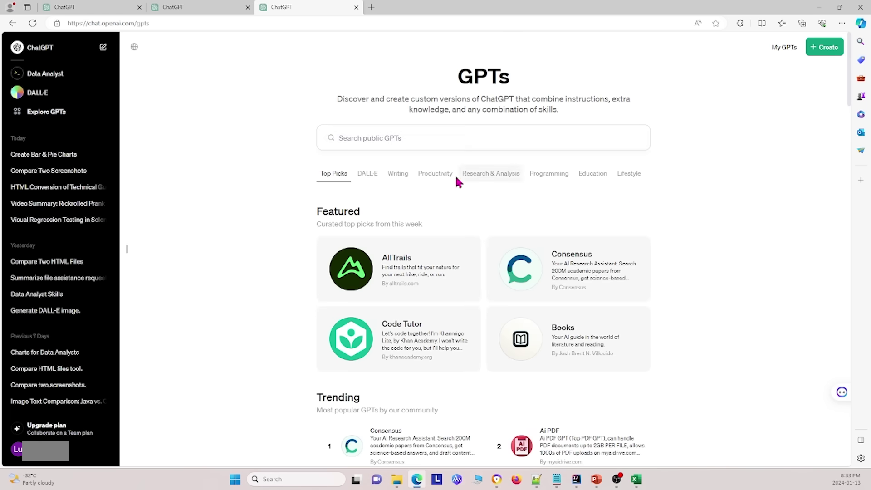
pyautogui.scroll(-1, 398, 179)
pyautogui.click(397, 174)
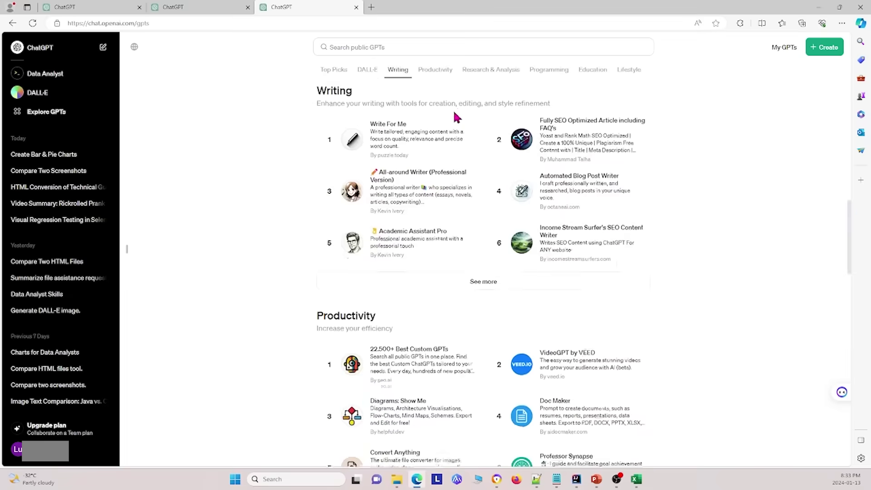
pyautogui.scroll(15, 459, 117)
pyautogui.scroll(5, 455, 166)
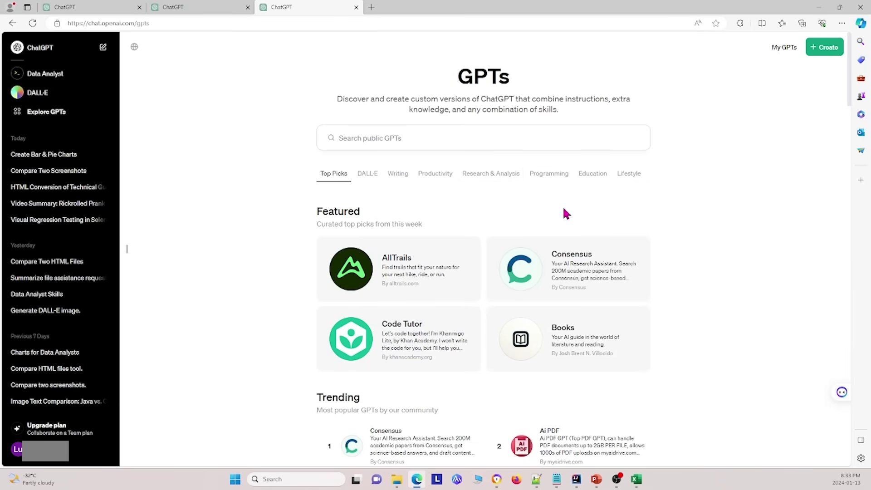
pyautogui.scroll(-10, 564, 211)
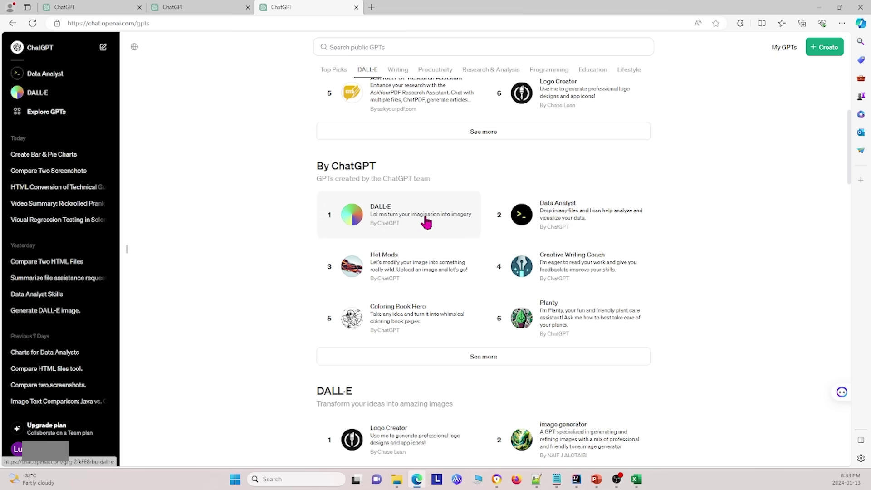
pyautogui.click(391, 213)
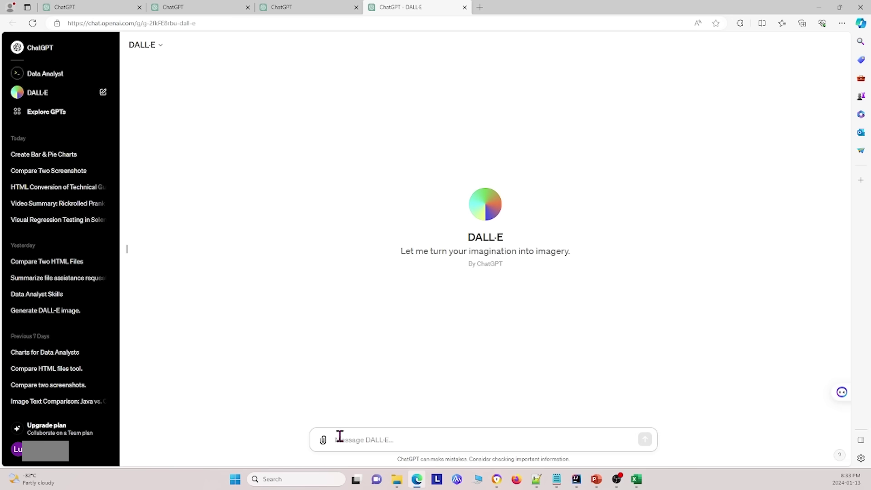
# Attach Web capture_1 and Web capture_2 from CompareFolder to the message
pyautogui.click(323, 444)
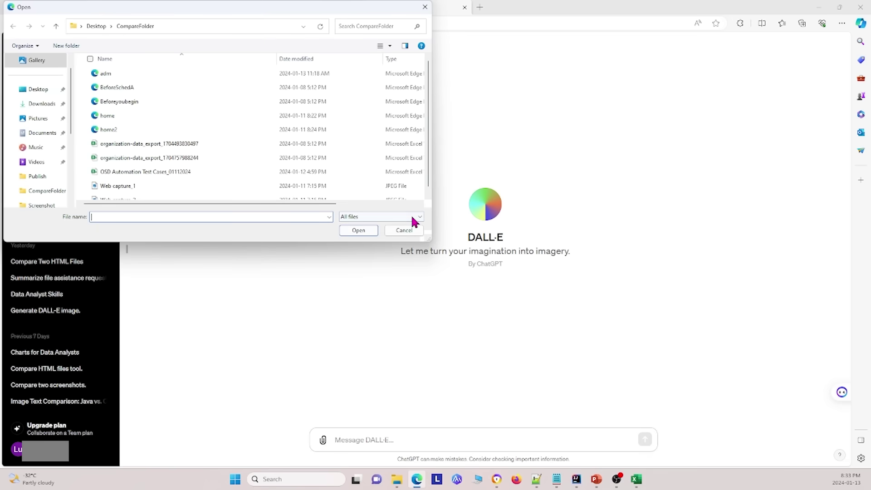
pyautogui.scroll(-1, 367, 153)
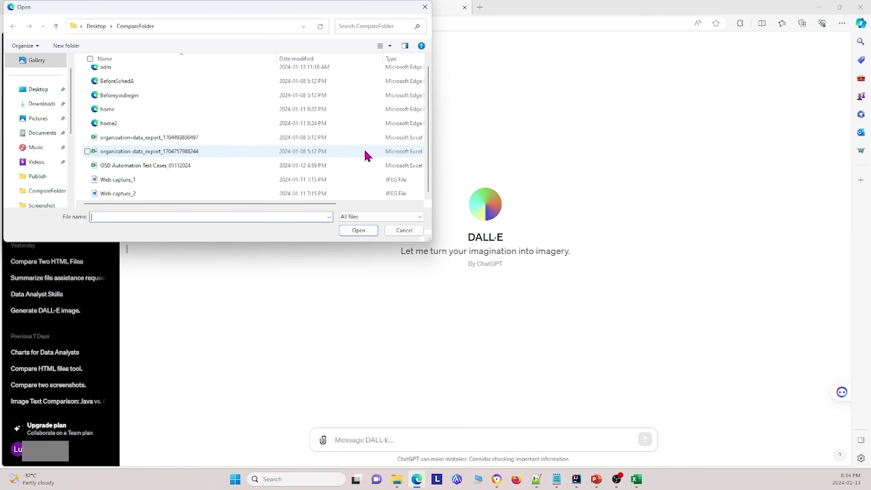
pyautogui.click(87, 179)
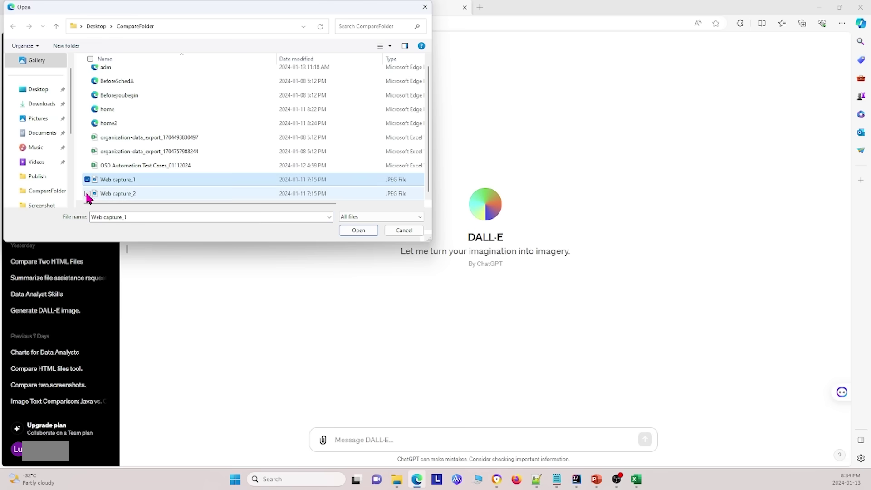
pyautogui.click(87, 193)
pyautogui.click(364, 232)
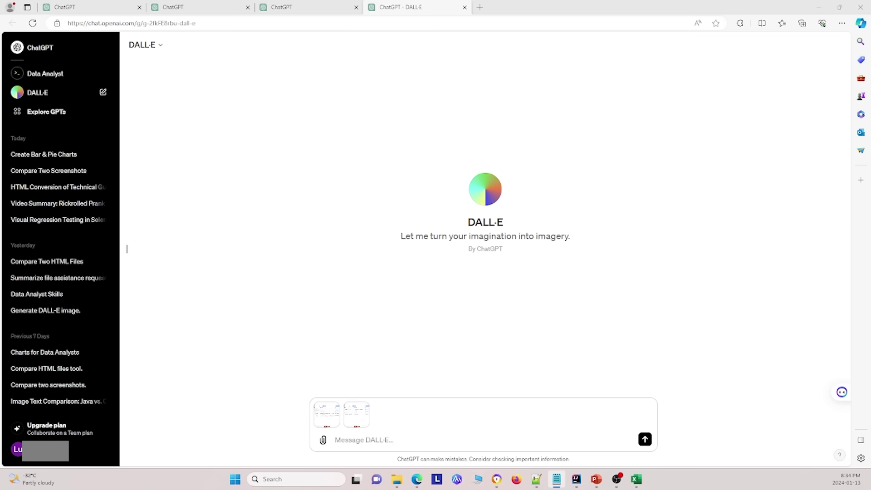
# Send the prompt 'please compare the two screenshots, list differenc' with the screenshots
pyautogui.click(383, 435)
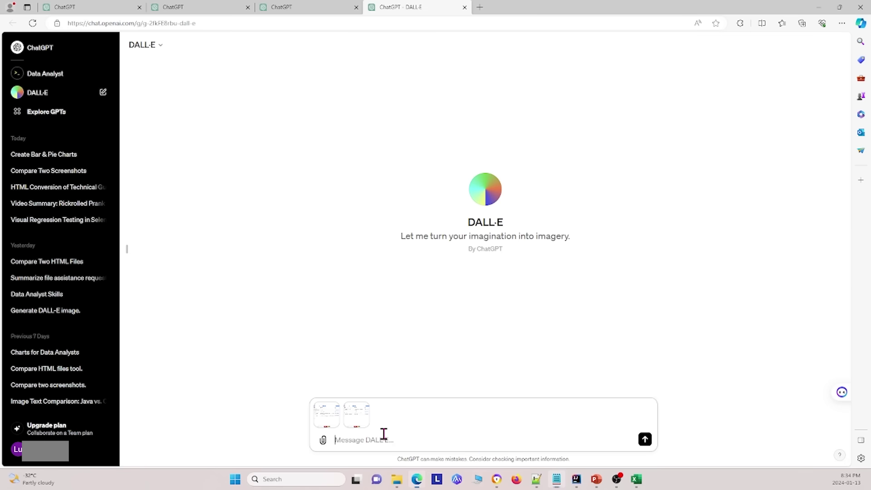
pyautogui.write('please compare the two screenshots, list difference')
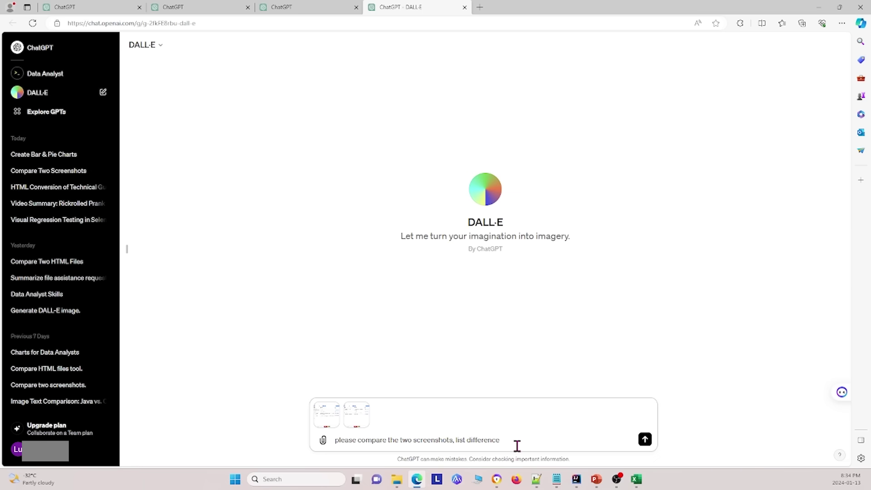
pyautogui.press('Return')
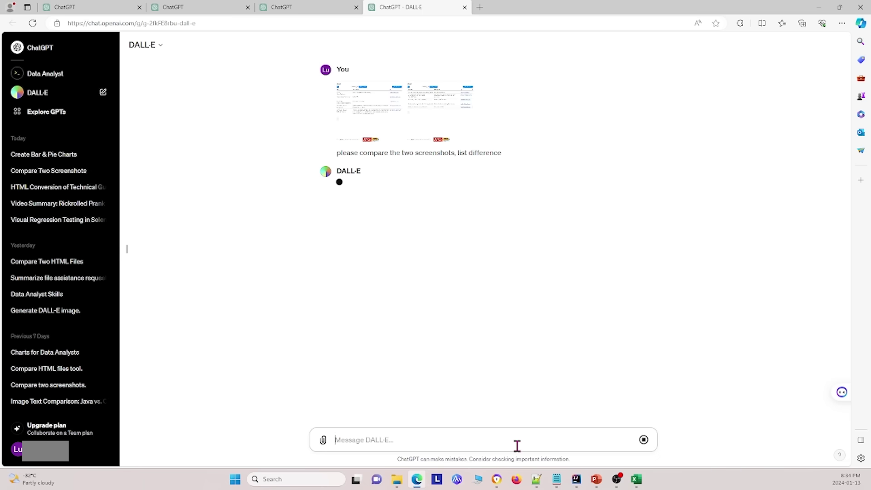
# Wait for DALL·E's ten-point golf-course differences list and scroll through it to the summary
pyautogui.moveTo(579, 483)
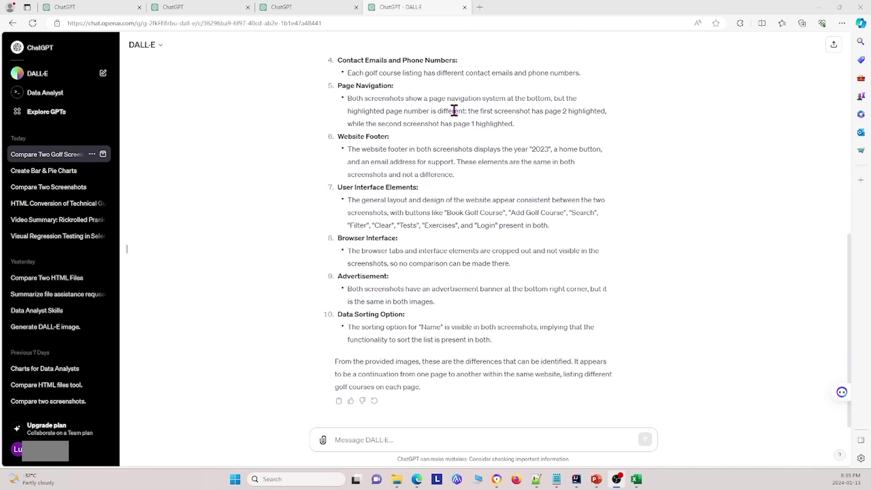
pyautogui.scroll(3, 474, 142)
pyautogui.scroll(5, 476, 144)
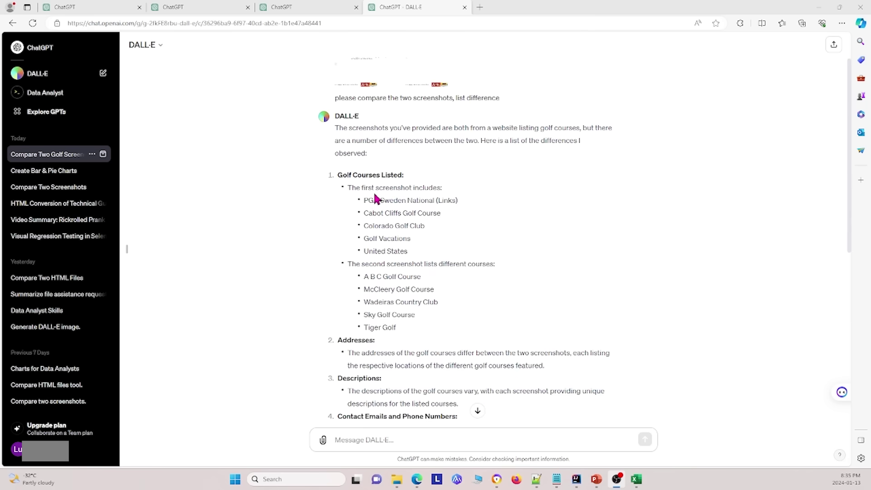
pyautogui.scroll(-8, 377, 191)
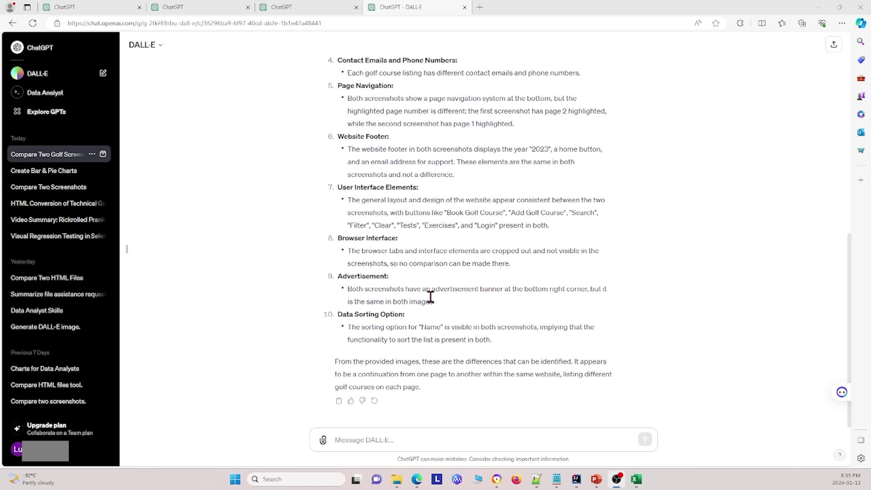
pyautogui.moveTo(397, 480)
pyautogui.click(425, 435)
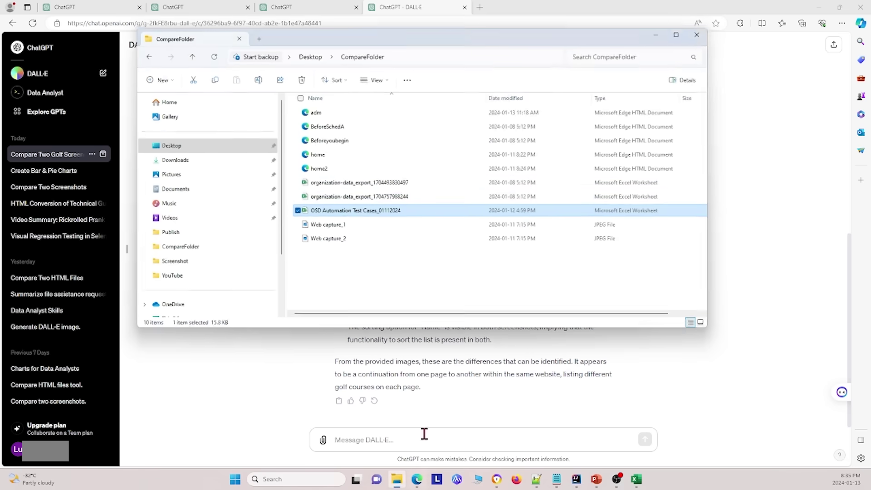
pyautogui.click(350, 223)
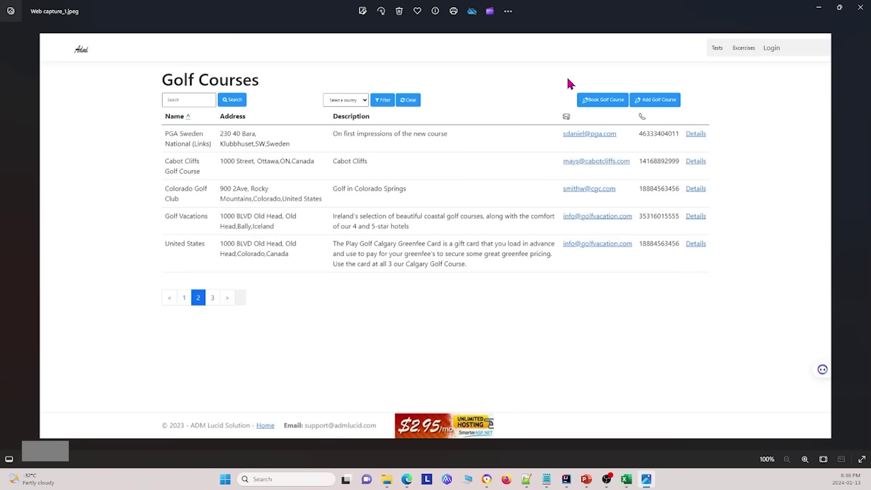
pyautogui.click(819, 7)
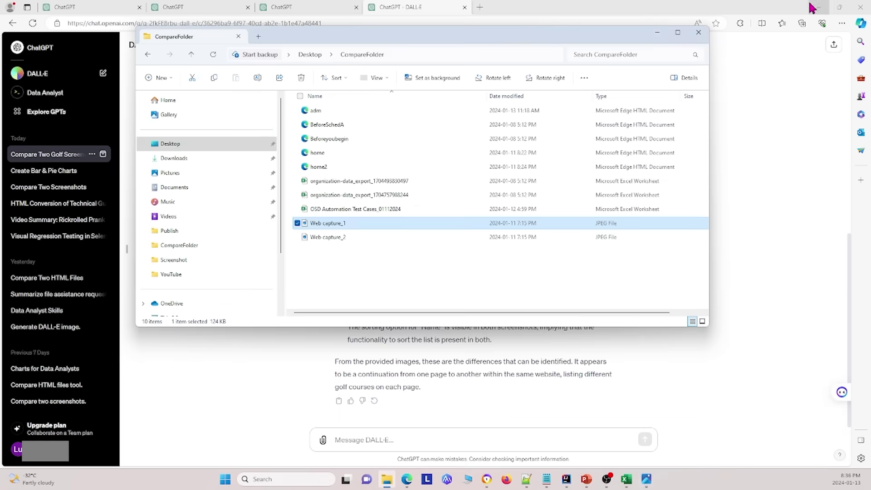
pyautogui.click(657, 34)
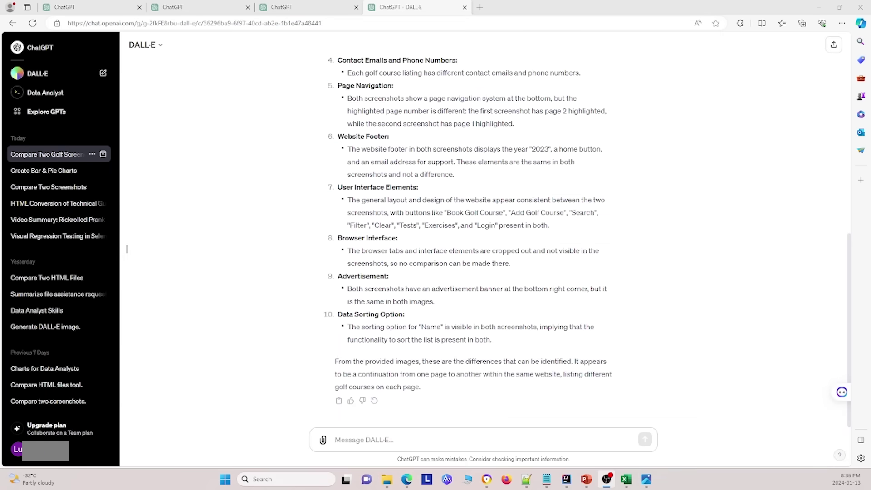
# Paste and send the narrowed prompt covering text inputs, buttons, column texts, header and footer
pyautogui.click(336, 440)
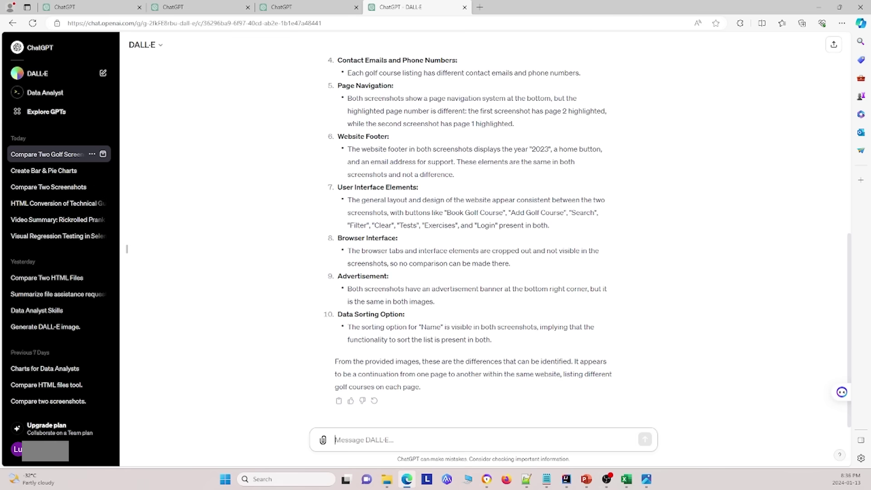
pyautogui.hotkey('alt', 'Tab')
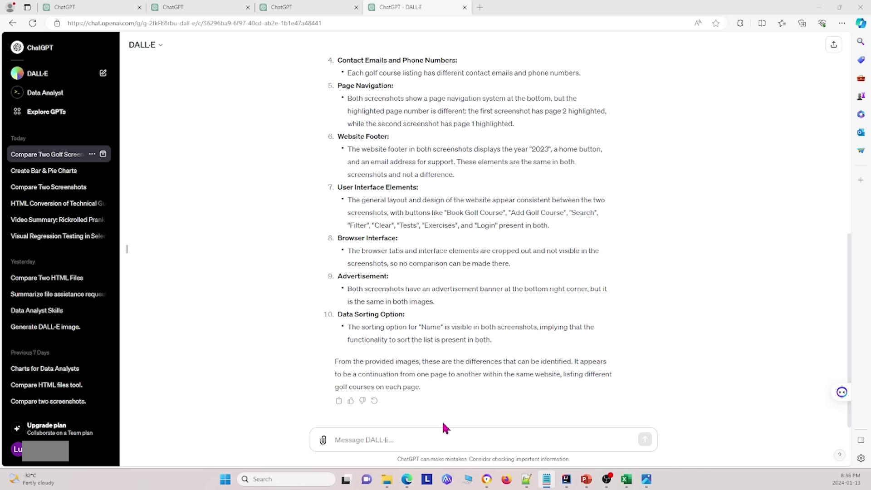
pyautogui.click(435, 439)
pyautogui.write('Please only compare text input, buttons, table column texts, header, footer')
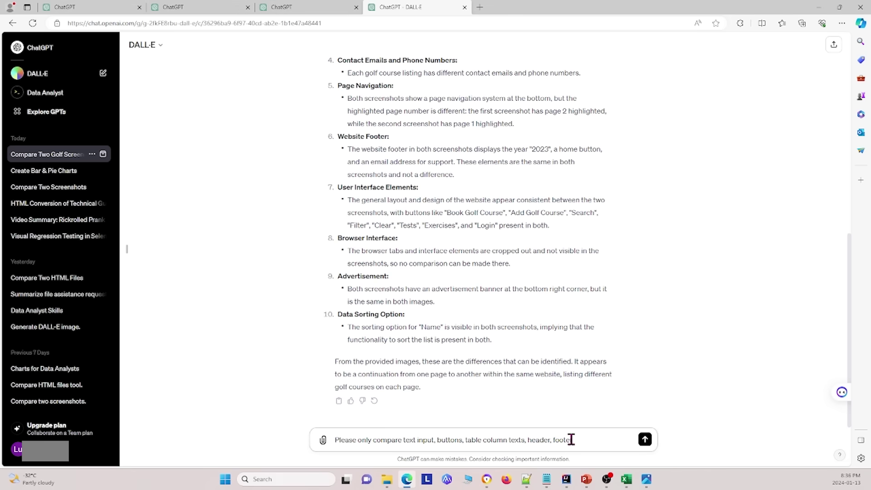
pyautogui.press('Return')
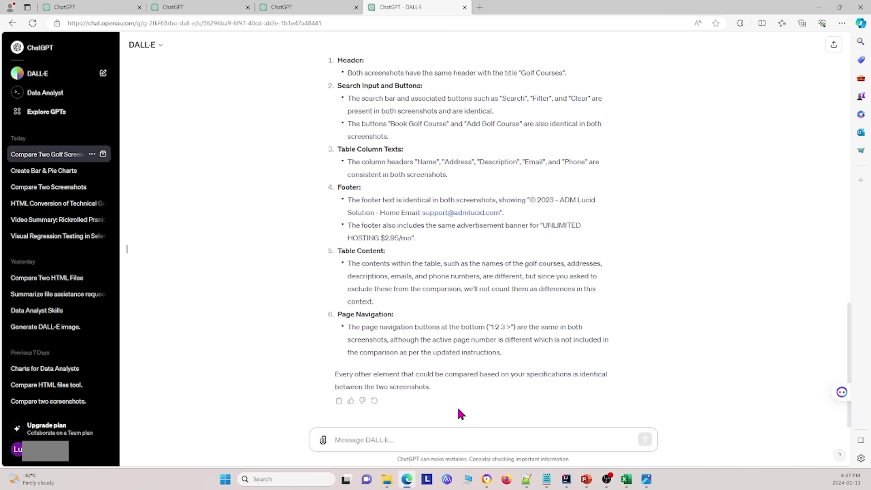
# Paste and send the follow-up telling DALL·E to answer 'There is no difference'
pyautogui.hotkey('alt', 'Tab')
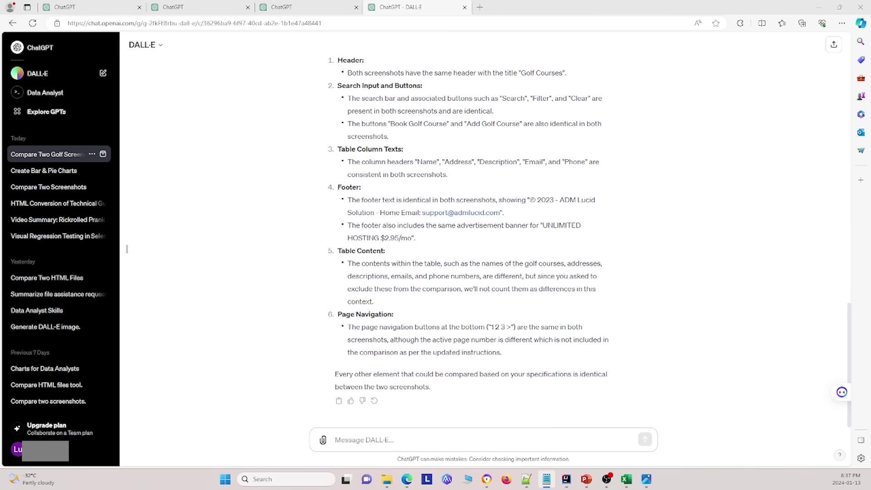
pyautogui.click(420, 431)
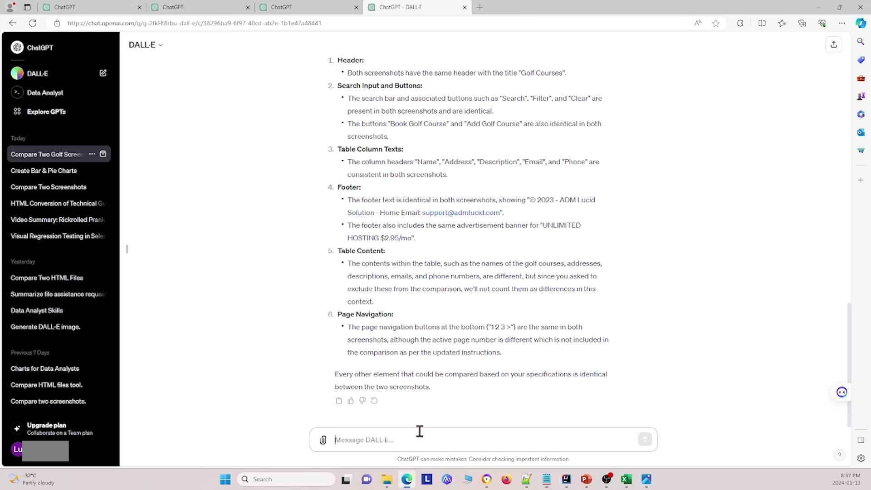
pyautogui.write('If no difference between images, please say "There is no difference" don\'t list something else')
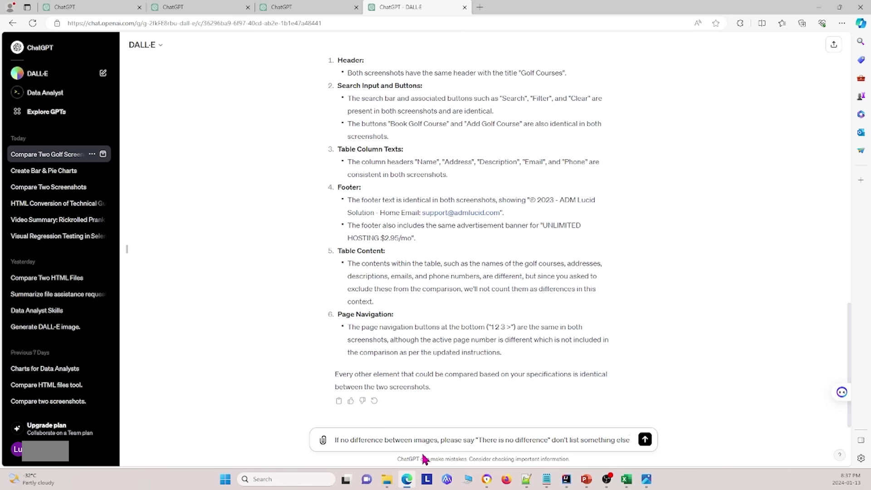
pyautogui.click(645, 439)
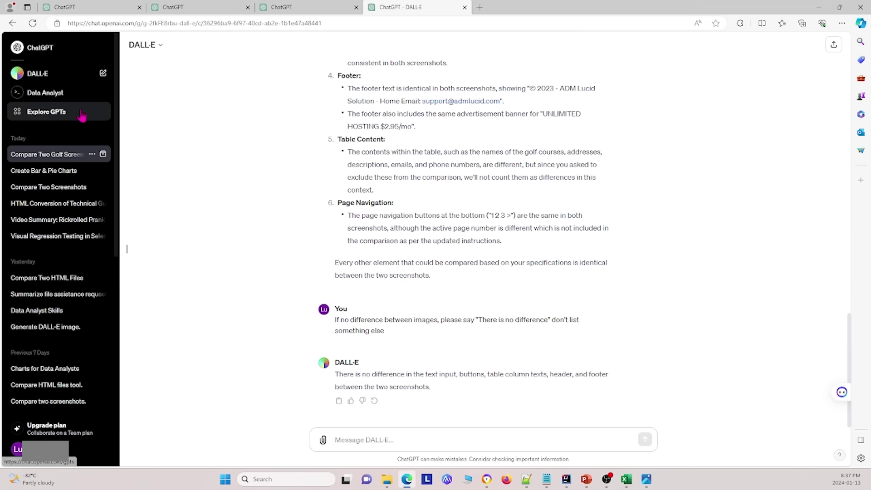
# From Explore GPTs, scroll to By ChatGPT and start a Data Analyst chat
pyautogui.click(21, 118)
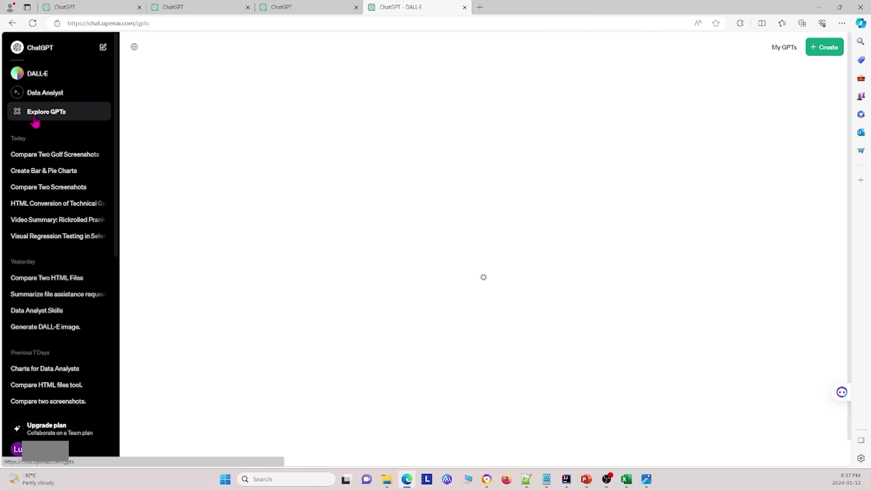
pyautogui.scroll(-5, 476, 271)
pyautogui.scroll(-5, 477, 271)
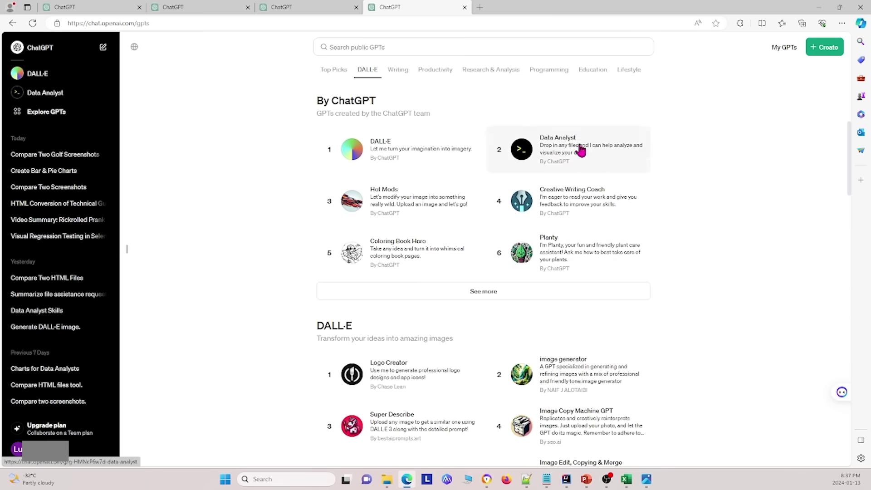
pyautogui.click(559, 149)
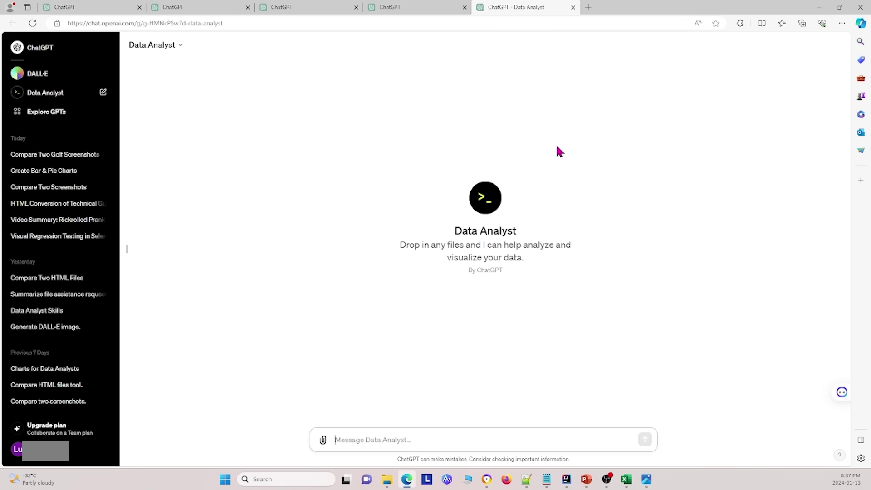
# Attach OSD Automation Test Cases_01112024 from CompareFolder to the Data Analyst message
pyautogui.click(324, 442)
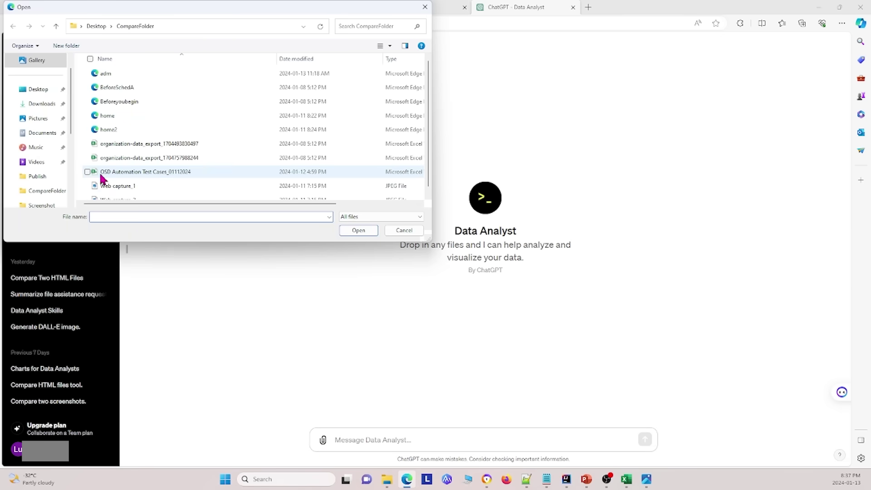
pyautogui.click(93, 175)
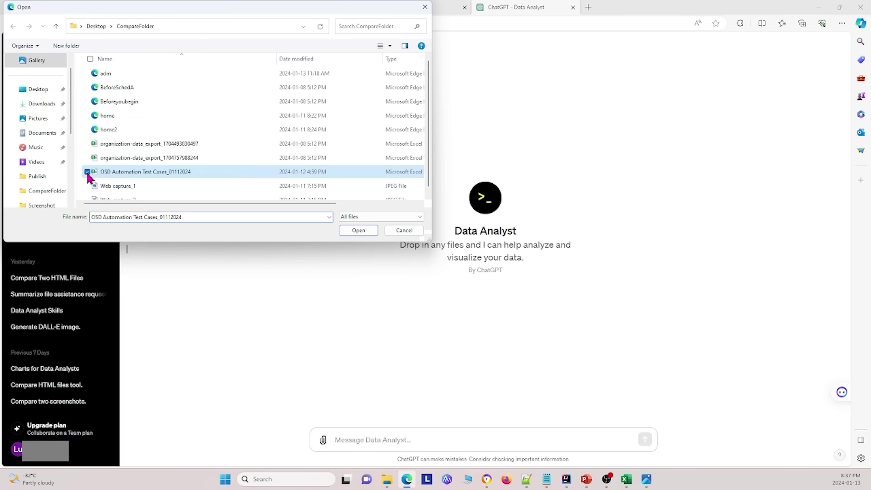
pyautogui.click(354, 232)
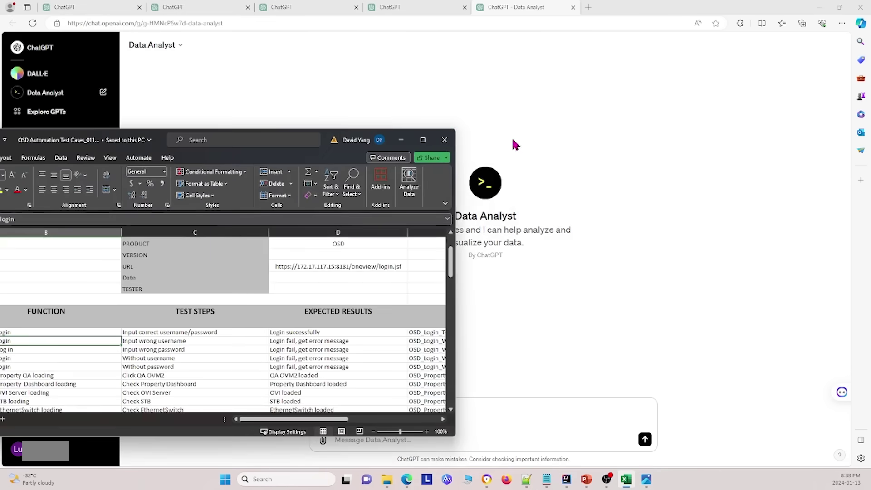
# Maximize Excel, scroll through the test-case modules and Passed/Failed results, then return to ChatGPT
pyautogui.click(430, 140)
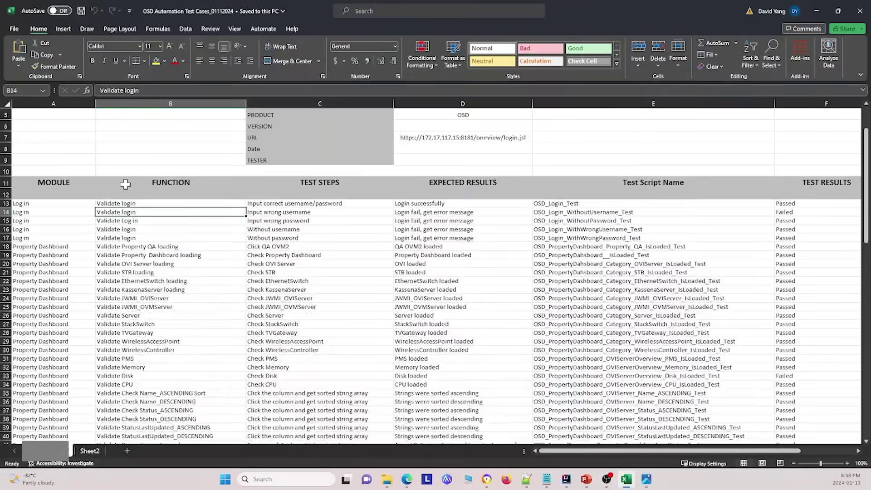
pyautogui.scroll(-4, 198, 203)
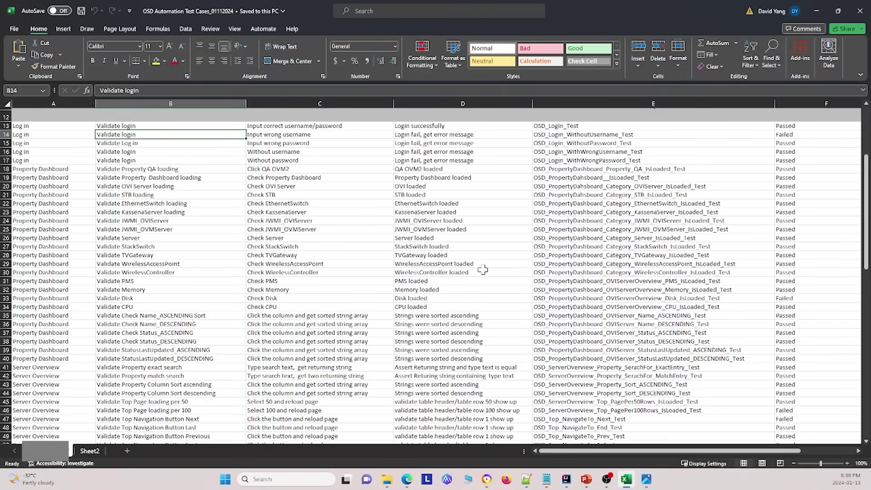
pyautogui.scroll(-3, 436, 268)
pyautogui.scroll(-8, 437, 268)
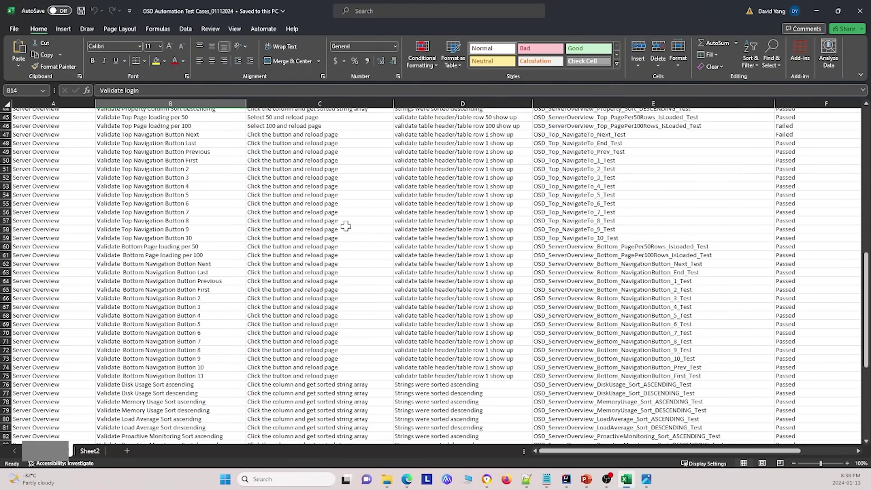
pyautogui.scroll(-5, 346, 225)
pyautogui.scroll(20, 403, 244)
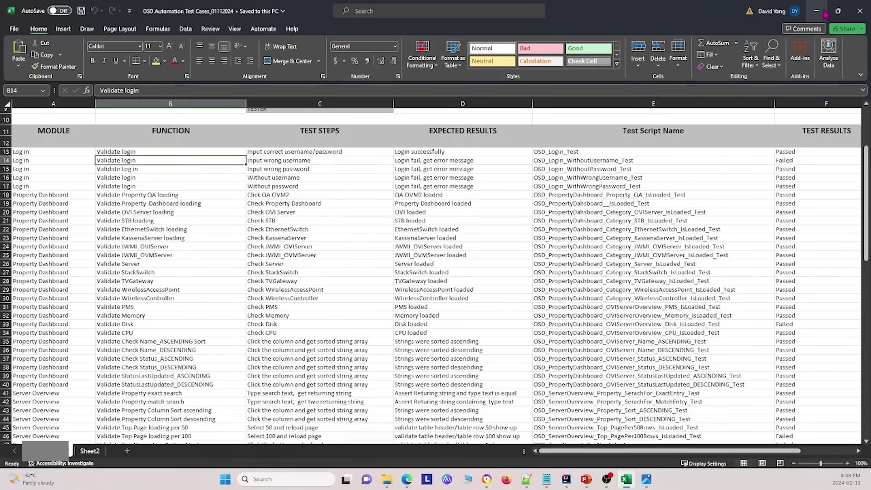
pyautogui.hotkey('alt', 'Tab')
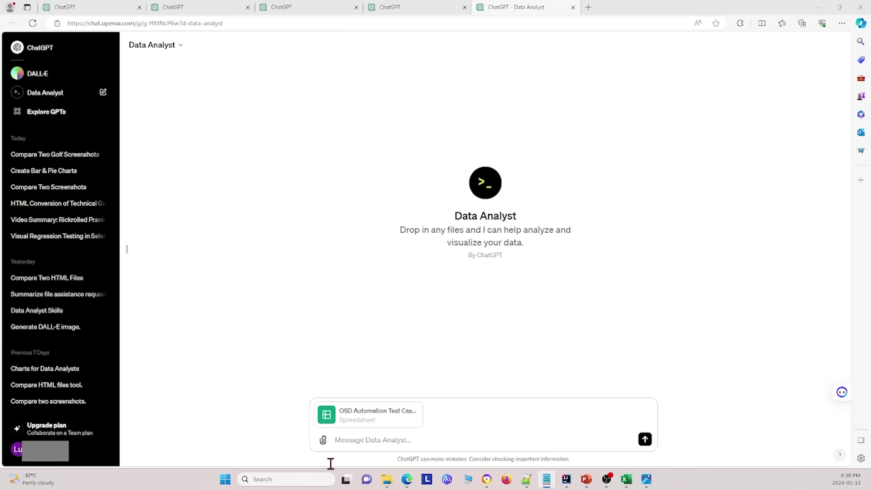
# Paste the MODULE/TEST RESULTS bar and pie chart request, check the MODULE header in Excel, and send
pyautogui.click(390, 437)
pyautogui.write('Please use data from "MODULE"(in the first column),"TEST RESULTS"(in the sixth column) to create bar chart,create pie chart for each "MODULE"')
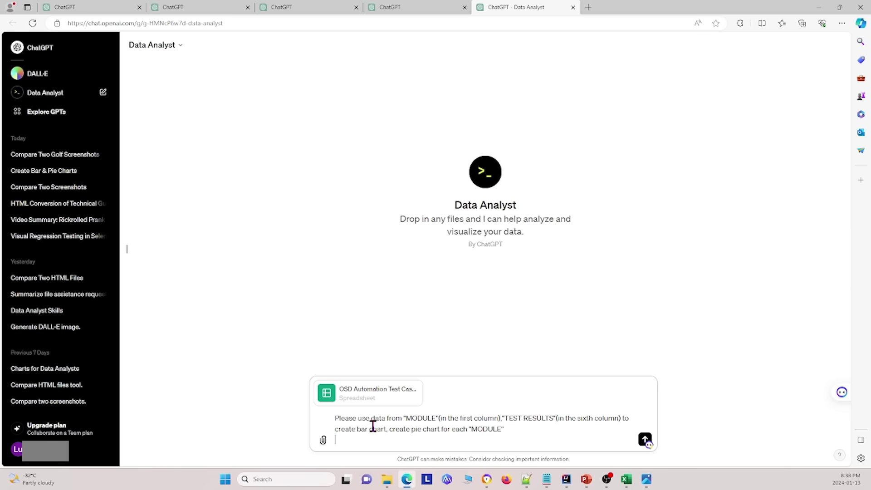
pyautogui.press('BackSpace')
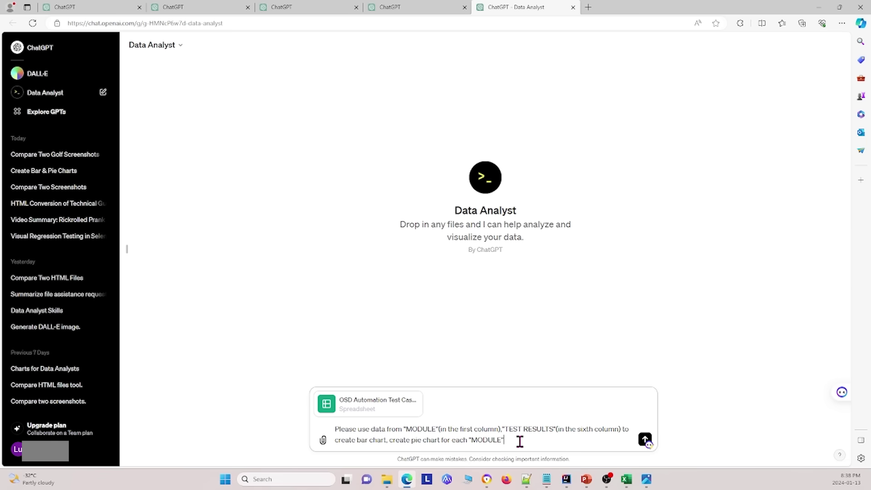
pyautogui.click(627, 479)
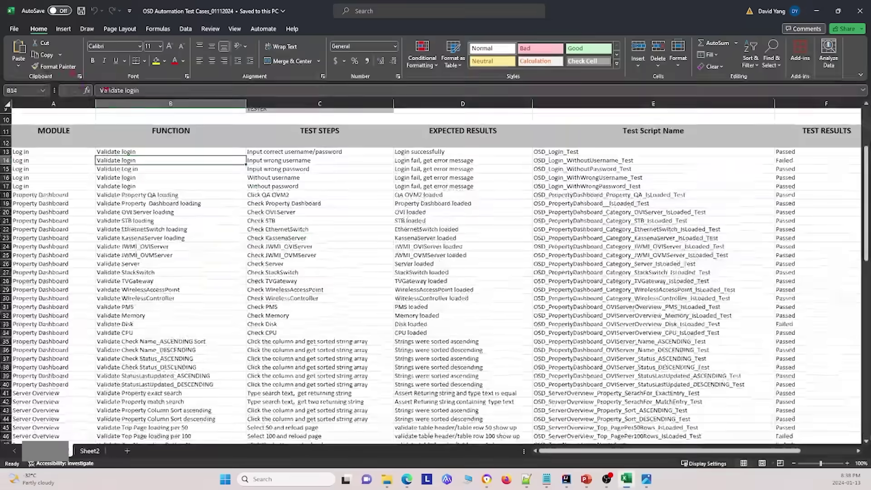
pyautogui.click(47, 132)
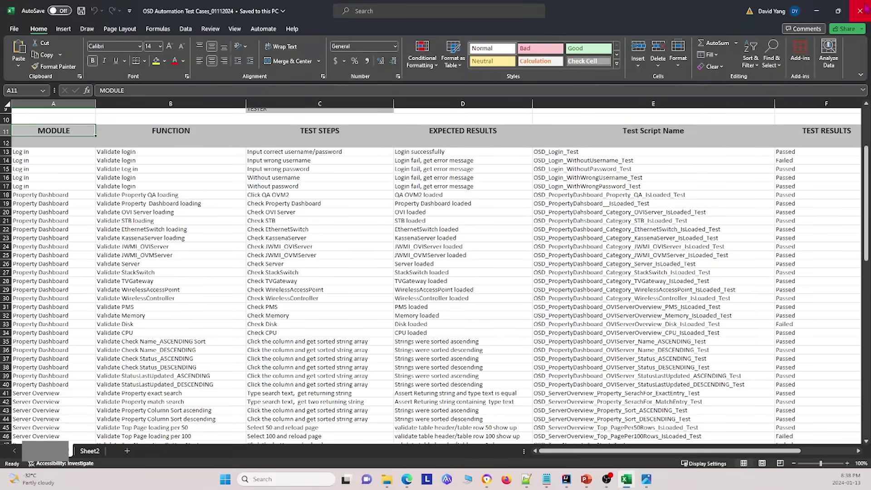
pyautogui.click(816, 12)
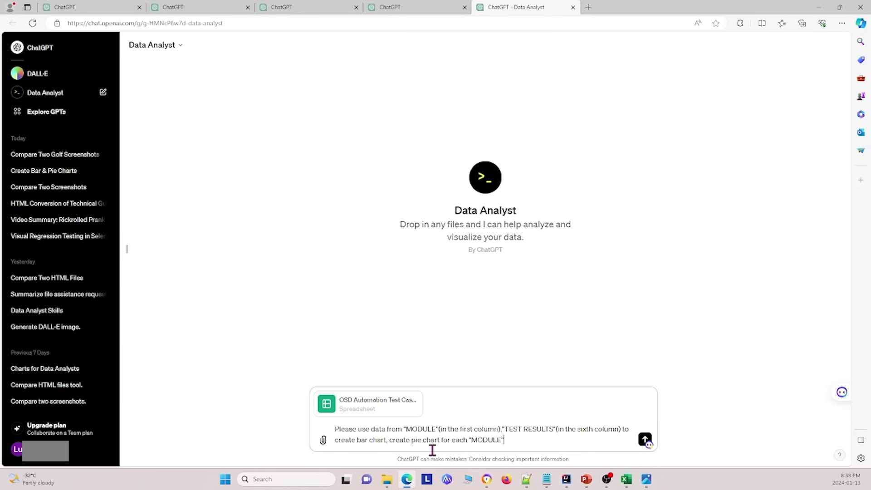
pyautogui.press('Return')
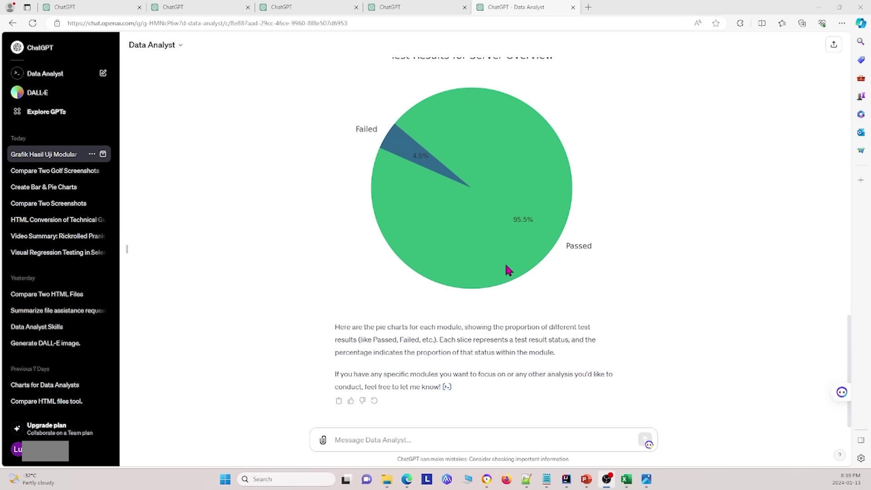
# Review the bar chart and per-module pie charts, then open the file chooser for another attachment
pyautogui.scroll(20, 507, 270)
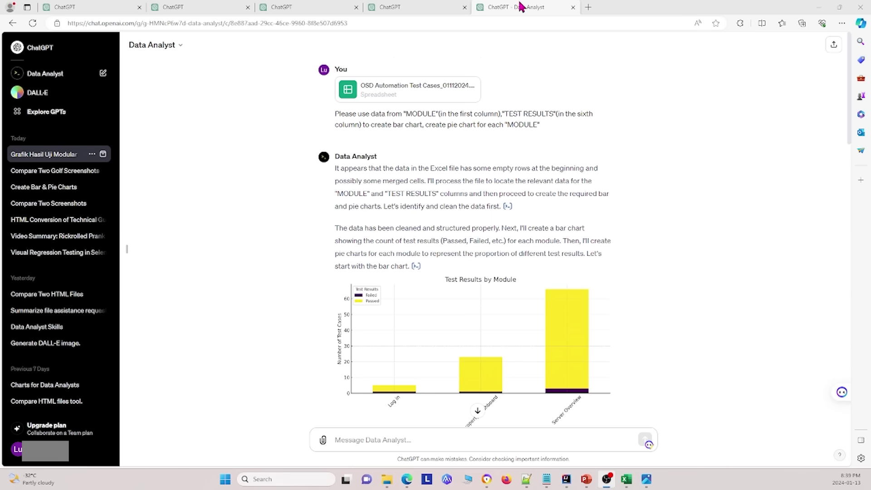
pyautogui.scroll(-6, 536, 389)
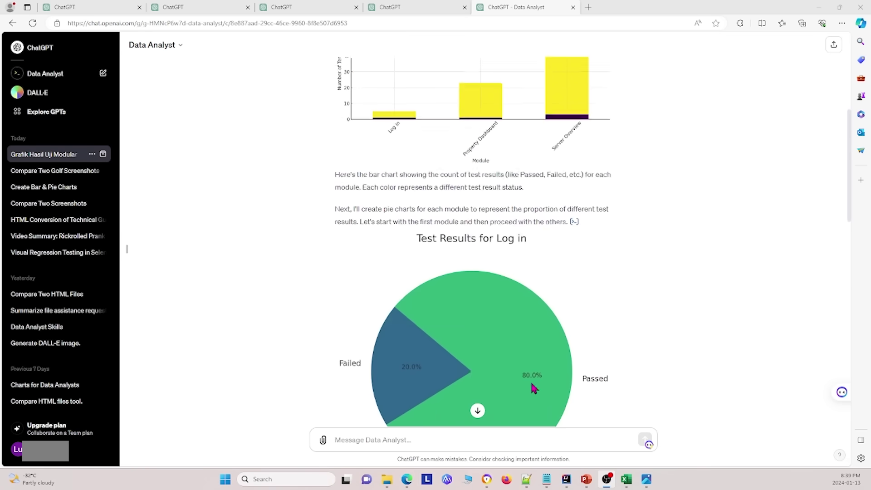
pyautogui.scroll(-15, 532, 386)
pyautogui.scroll(-3, 487, 277)
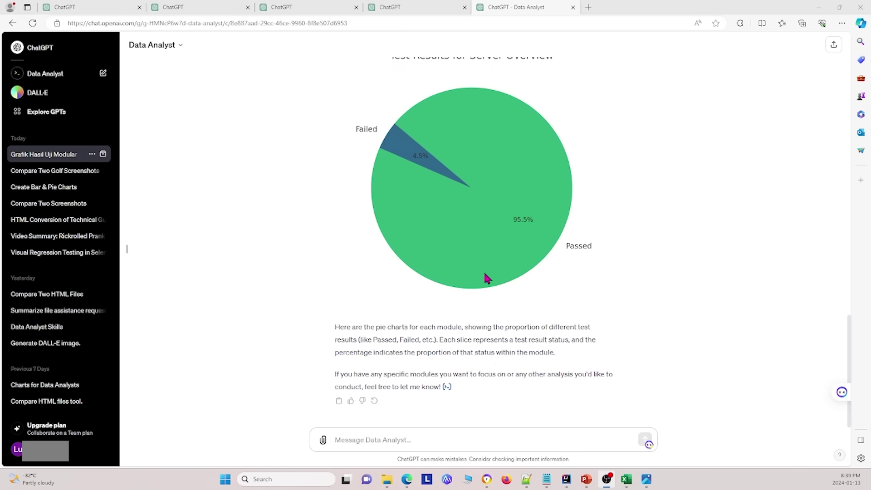
pyautogui.scroll(12, 526, 284)
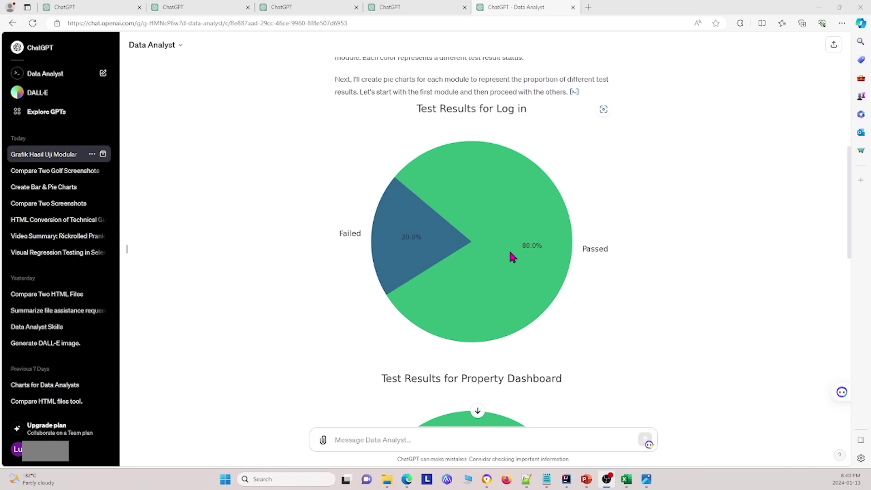
pyautogui.scroll(12, 510, 249)
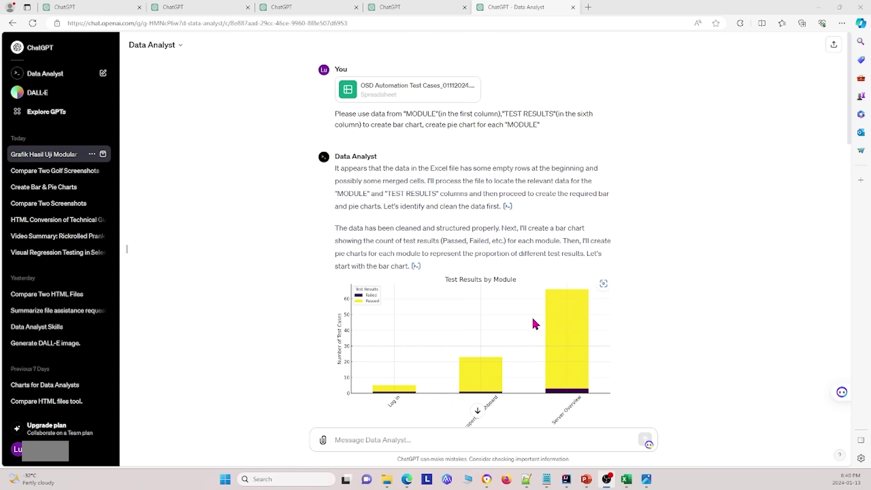
pyautogui.click(552, 441)
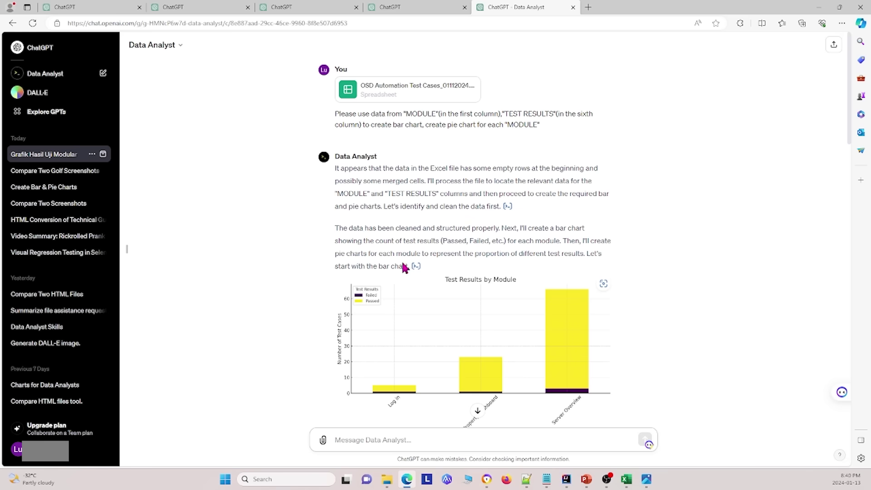
pyautogui.click(322, 444)
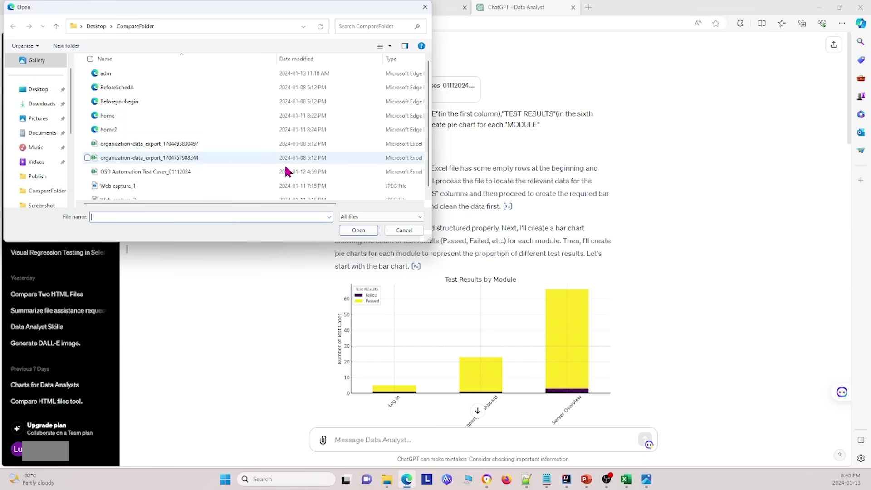
# Attach home.html and home2.html from the Open dialog
pyautogui.click(91, 117)
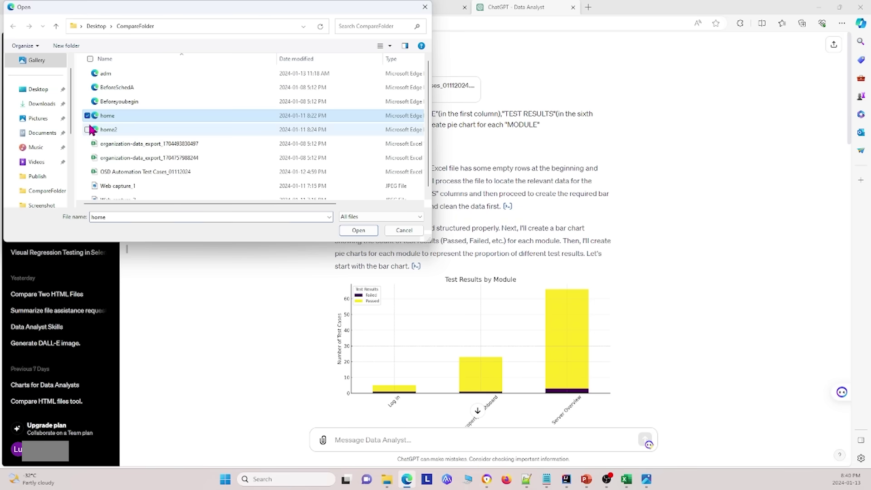
pyautogui.click(88, 130)
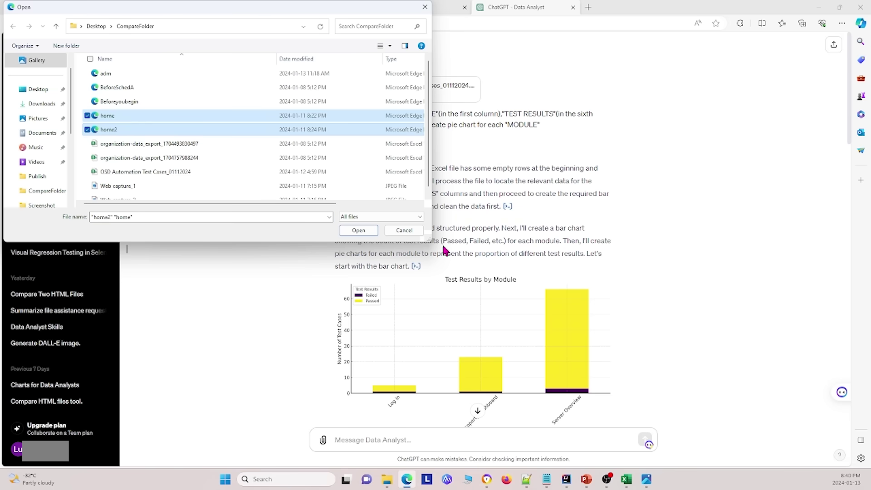
pyautogui.click(363, 233)
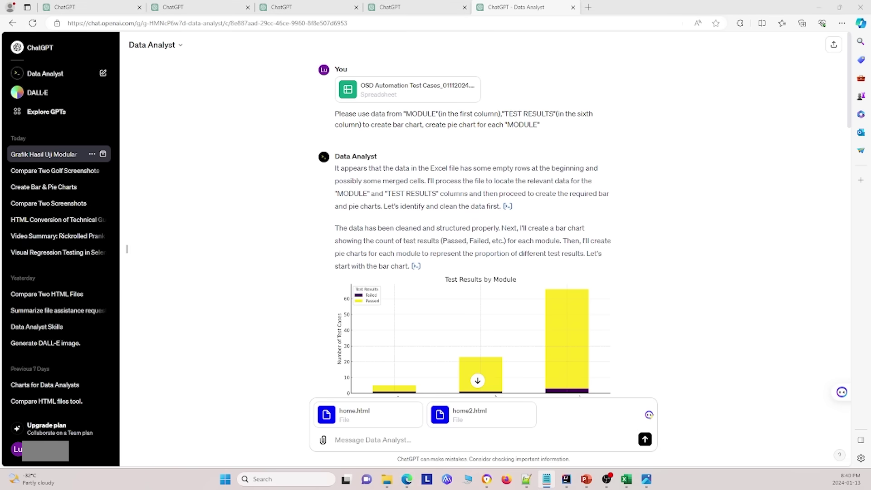
# Paste and send the request to compare the two files line by line
pyautogui.click(441, 435)
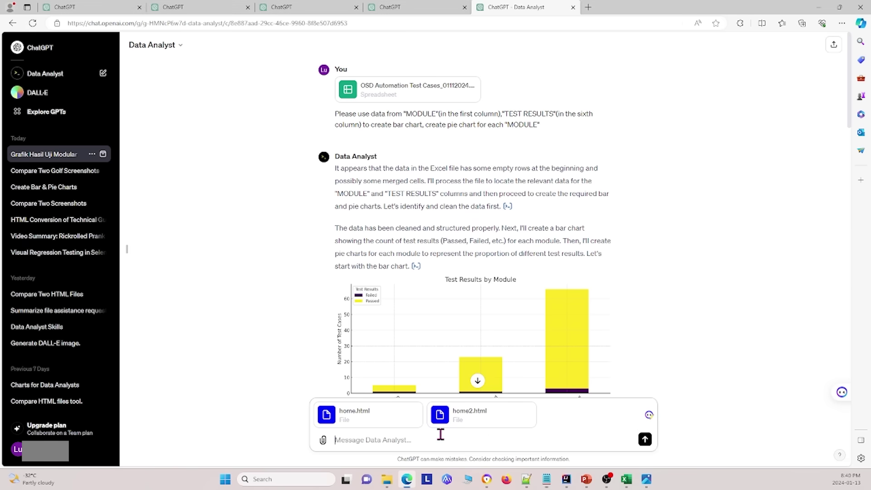
pyautogui.write('Please compare the two files one line by one line')
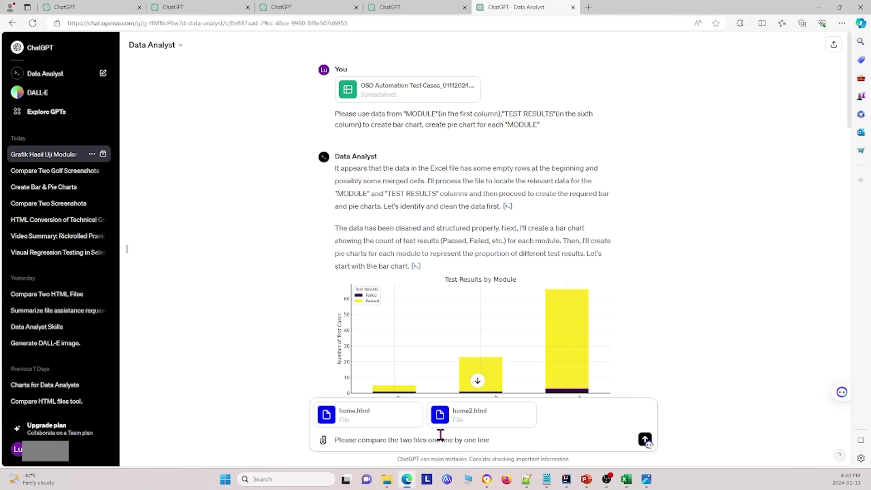
pyautogui.press('Return')
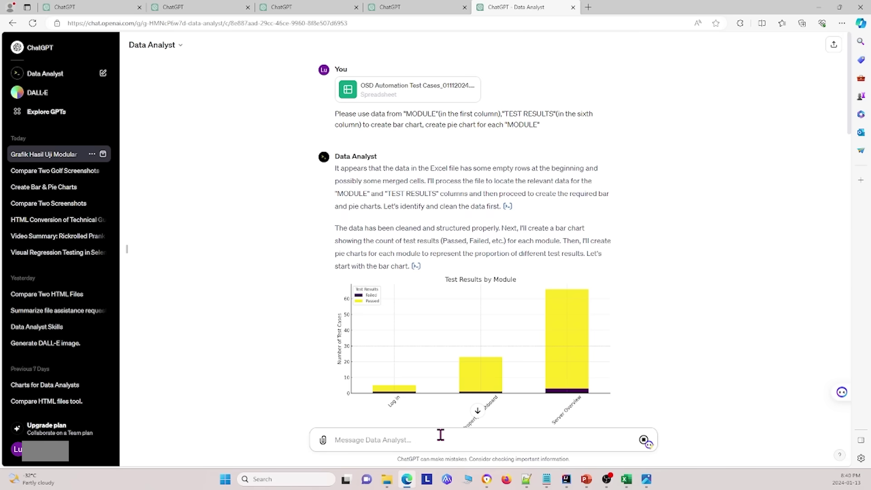
# Jump to the newest reply: both files have 168 lines, differing in meta description and img width
pyautogui.click(478, 410)
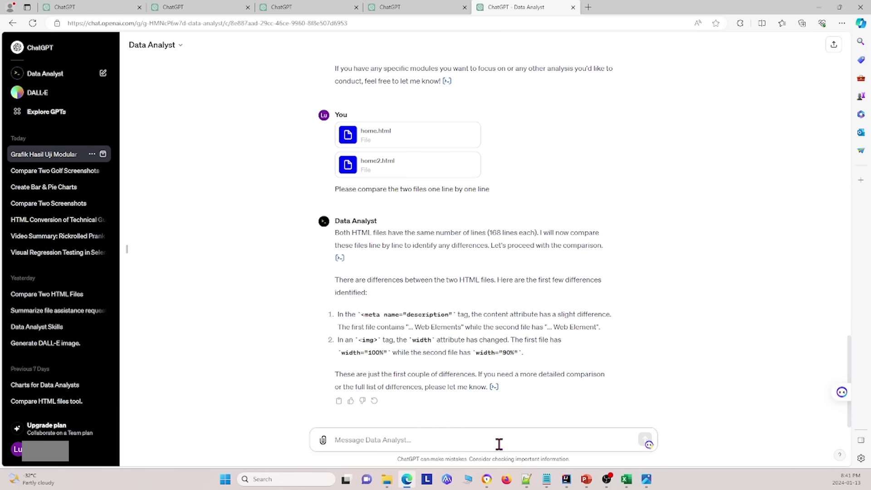
# Send the follow-up 'please give a more detailed response including line numbers'
pyautogui.write('please d')
pyautogui.press('BackSpace')
pyautogui.press('BackSpace')
pyautogui.write('give a more detailed re')
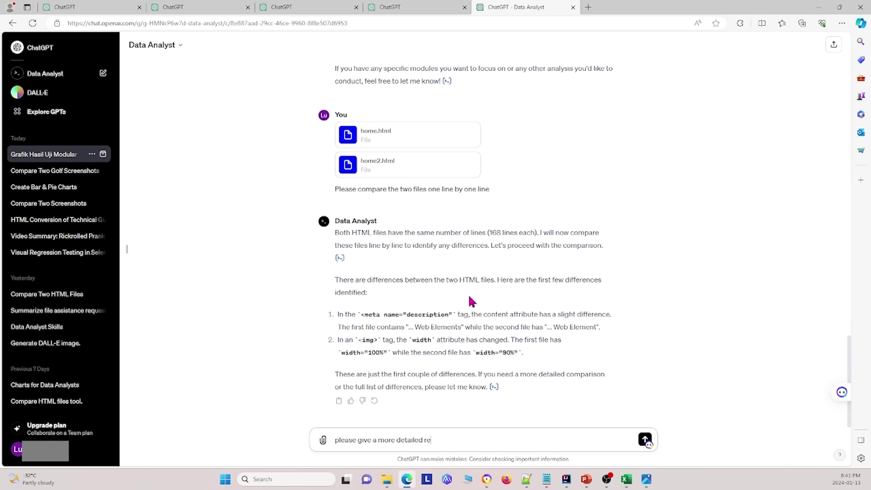
pyautogui.write('sponse including line numbers')
pyautogui.press('Return')
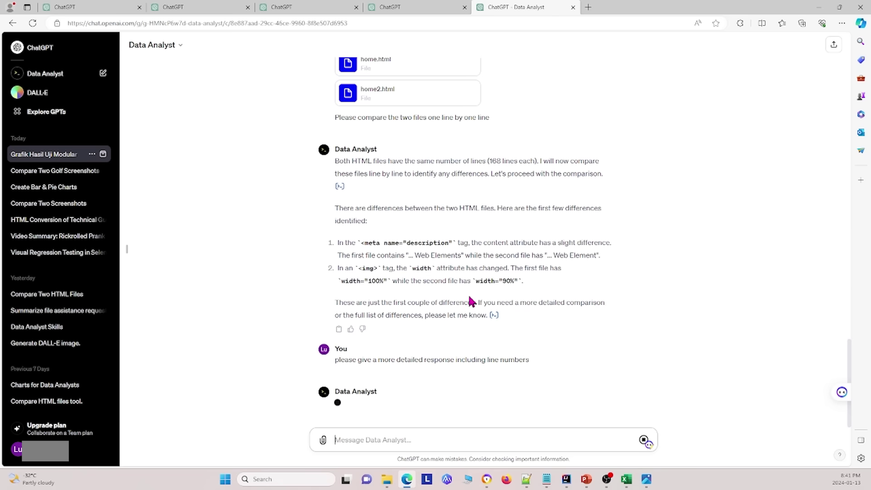